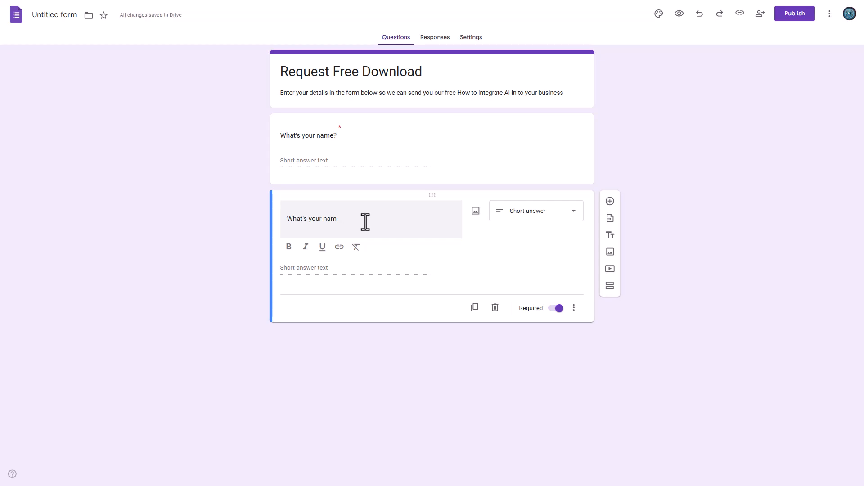
Retitle the copy 'What's your email address?', then duplicate it as 'Tell us a bit more about your experience with AI'.
type("email address?")
left_click(474, 308)
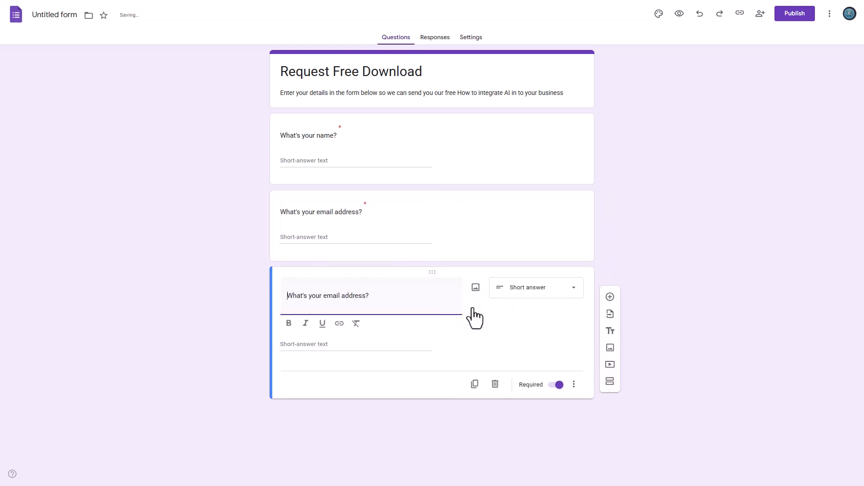
left_click_drag(390, 300, 288, 300)
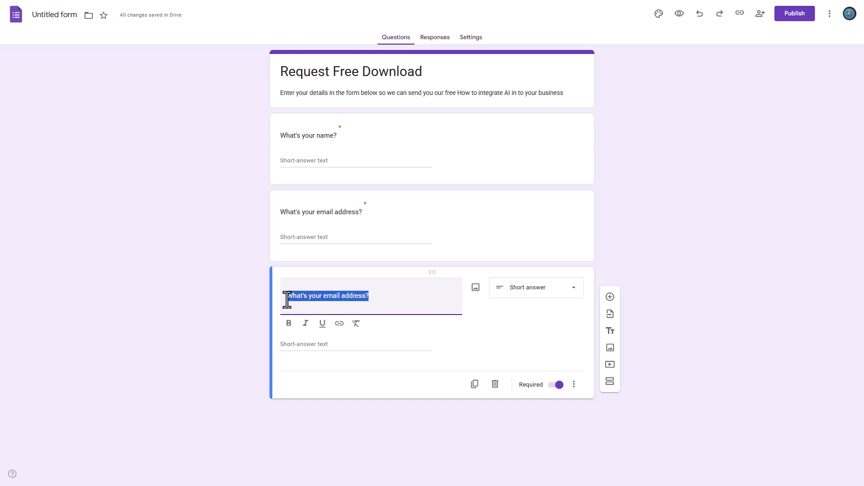
key("Return")
type("Tell us a bit more about your experience with AI")
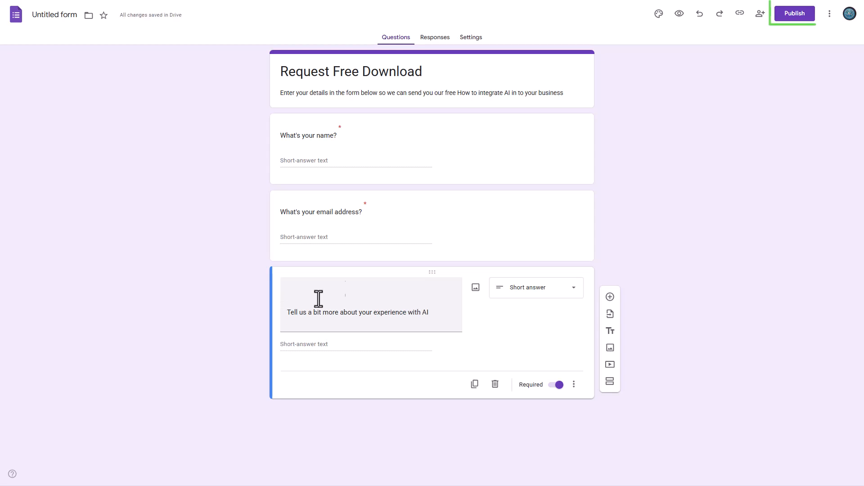
Publish the form to anyone with the link and link responses to a new 'Free Download Request' sheet.
left_click(793, 15)
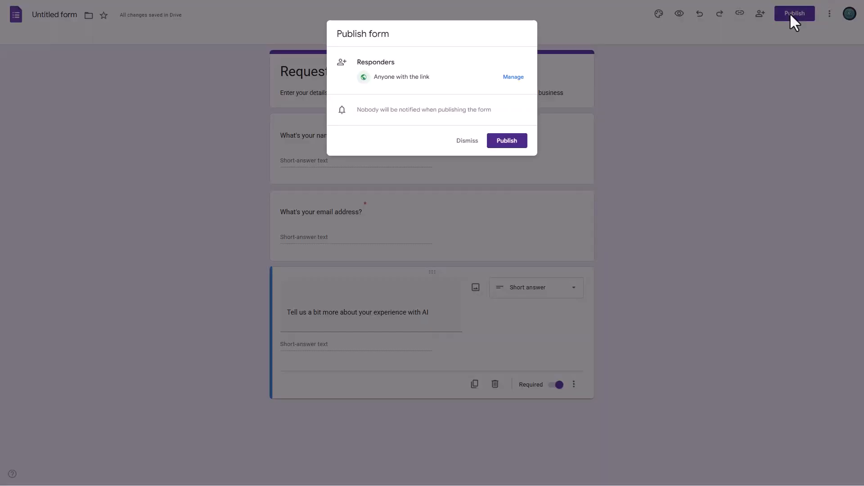
left_click(506, 142)
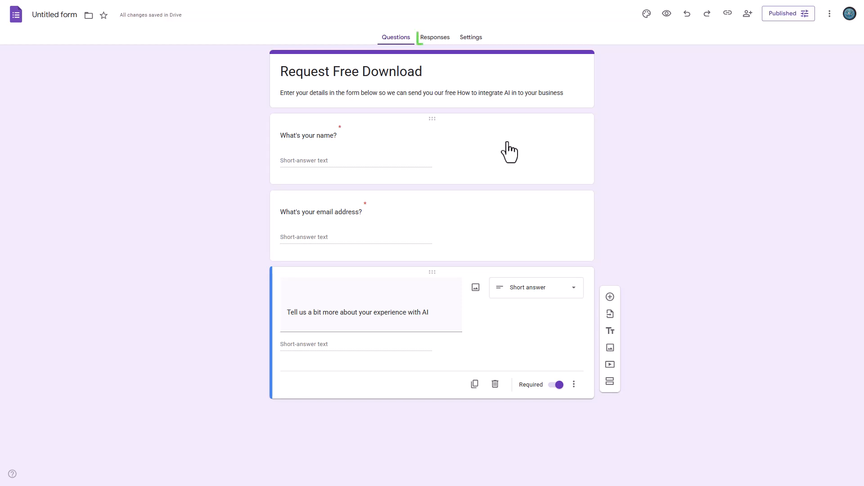
left_click(435, 38)
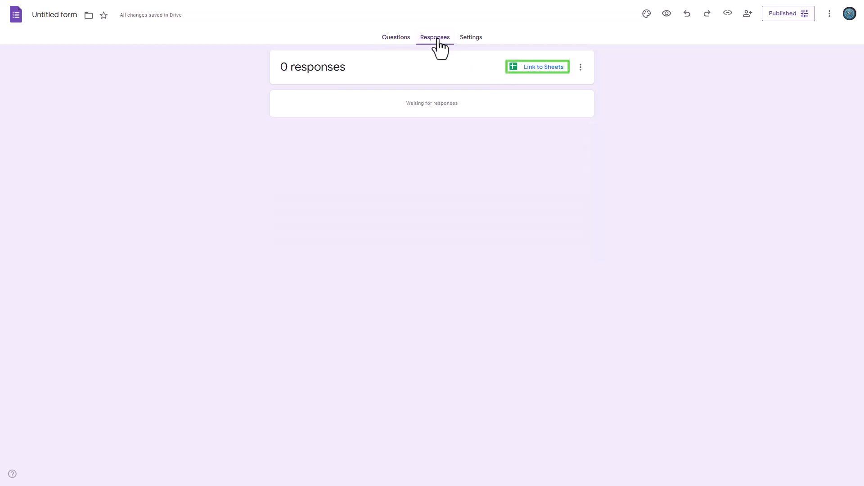
left_click(548, 72)
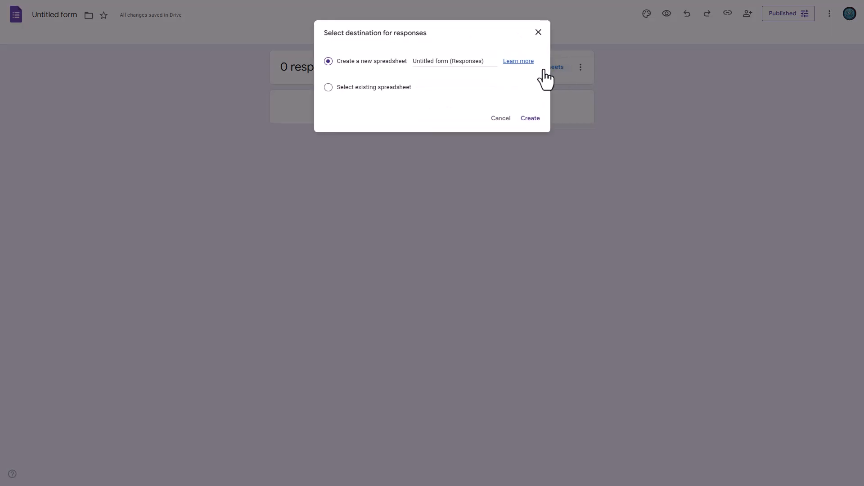
left_click_drag(488, 60, 404, 58)
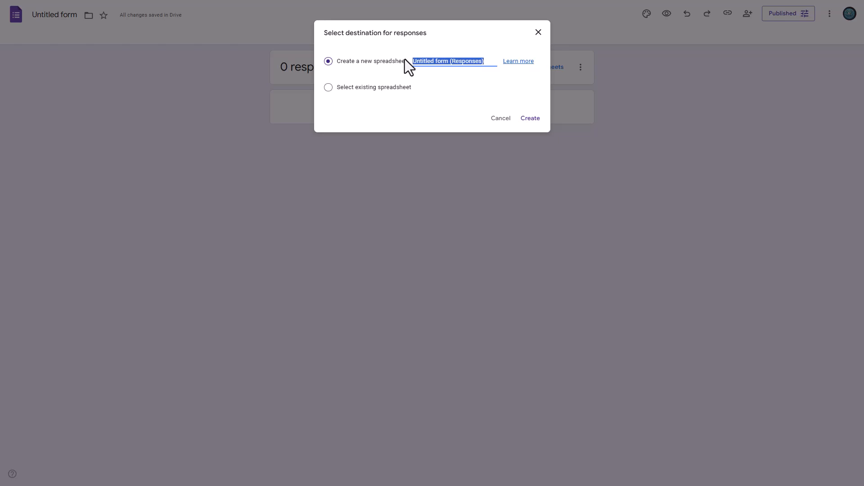
type("Free Download Request")
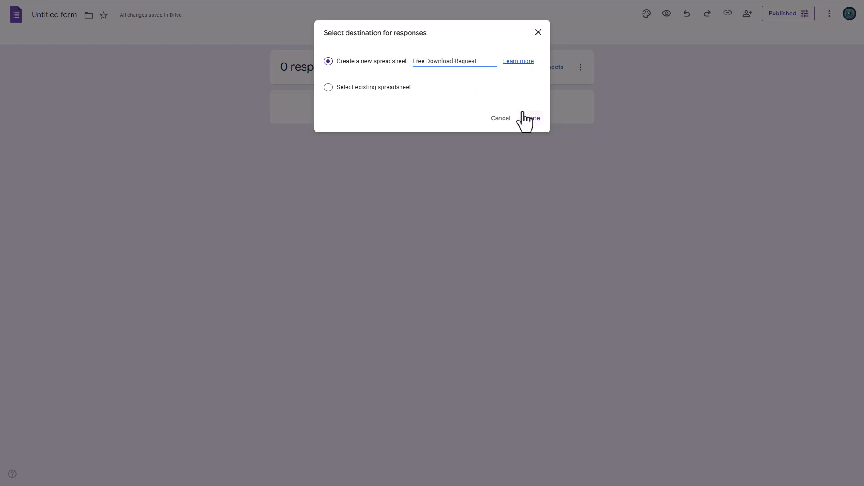
left_click(530, 120)
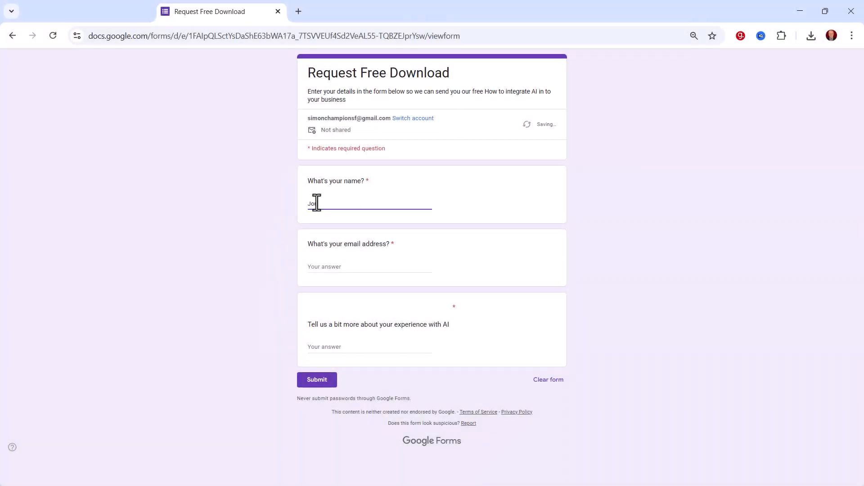
Submit a test response with the lead's name, email address and 'No experience at all'.
type("Doe")
left_click(317, 268)
left_click(328, 349)
type("No experience at all")
left_click(317, 380)
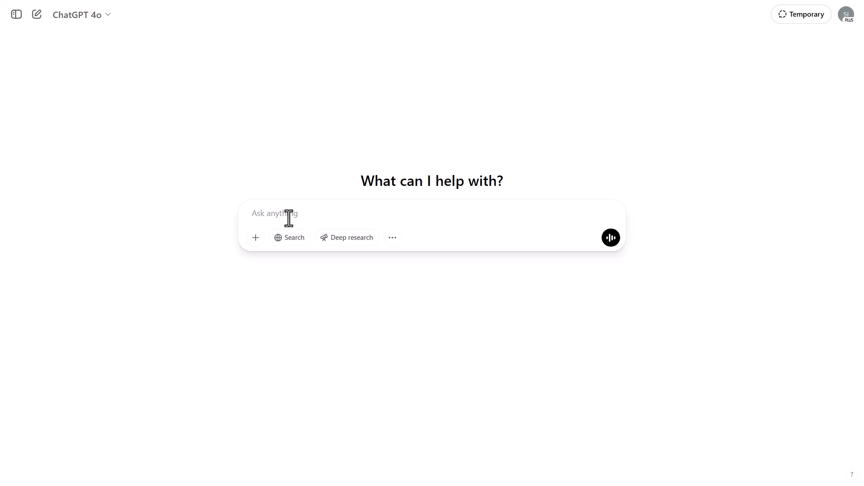
Paste the prompt for a friendly personalized email about the free AI guide and send it.
key("ctrl+v")
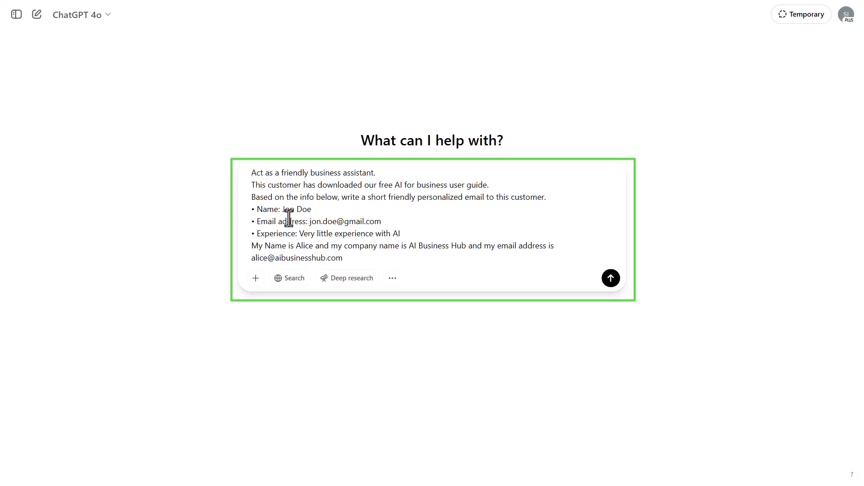
left_click(608, 279)
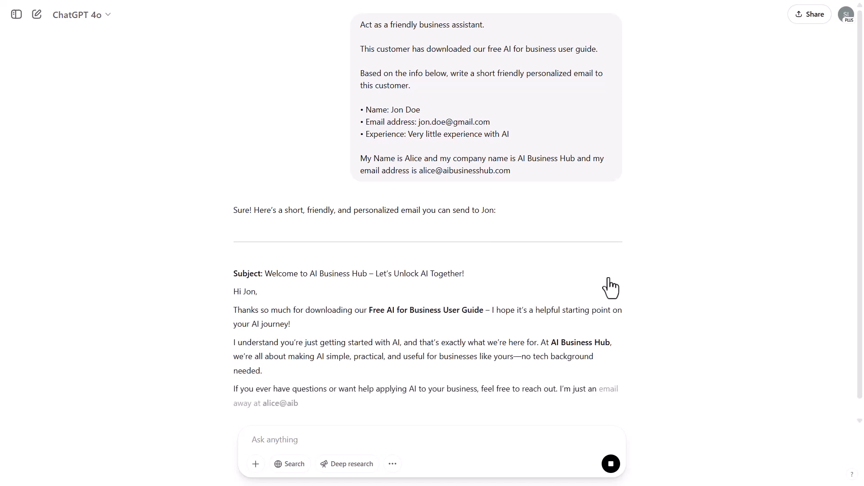
Scroll through ChatGPT's drafted personalized welcome email.
scroll(608, 280, "down", 3)
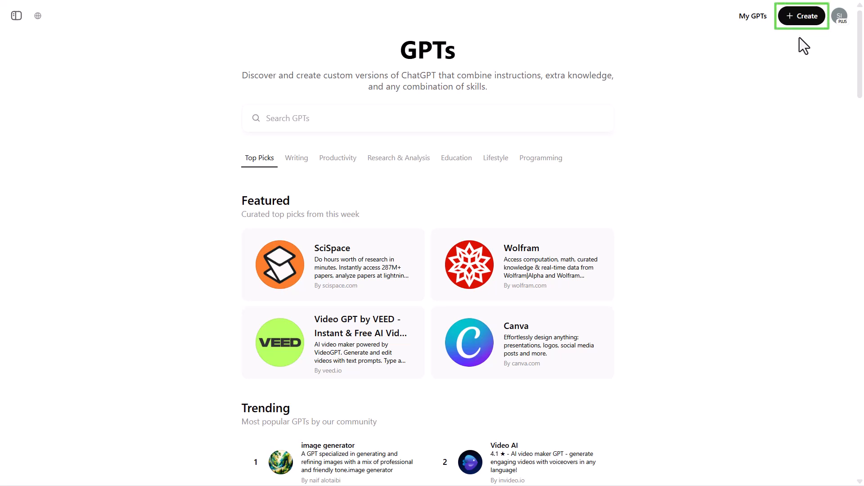
Create a new GPT named 'lead response assistant' with description 'Email reply generator'.
left_click(802, 18)
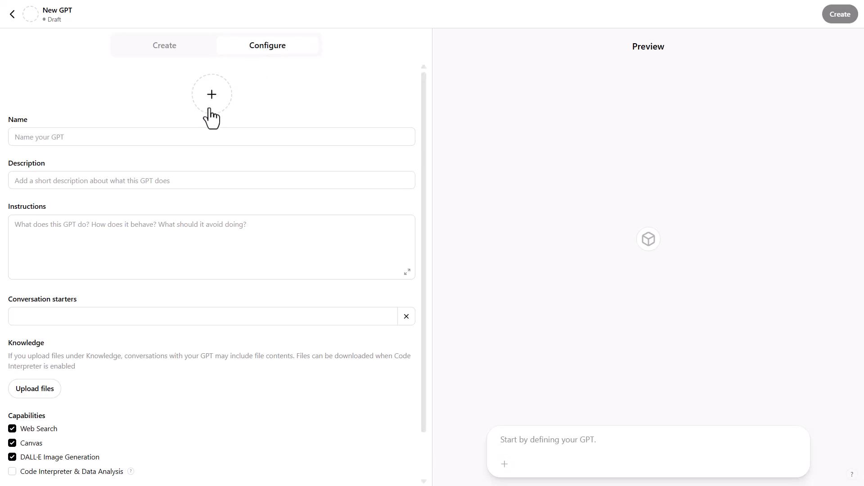
left_click(195, 138)
type("lead res")
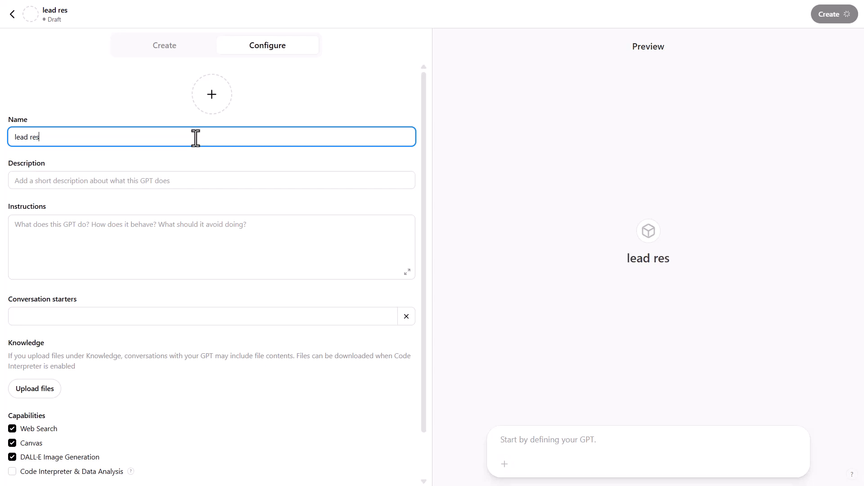
type("ponse assistant")
left_click(185, 180)
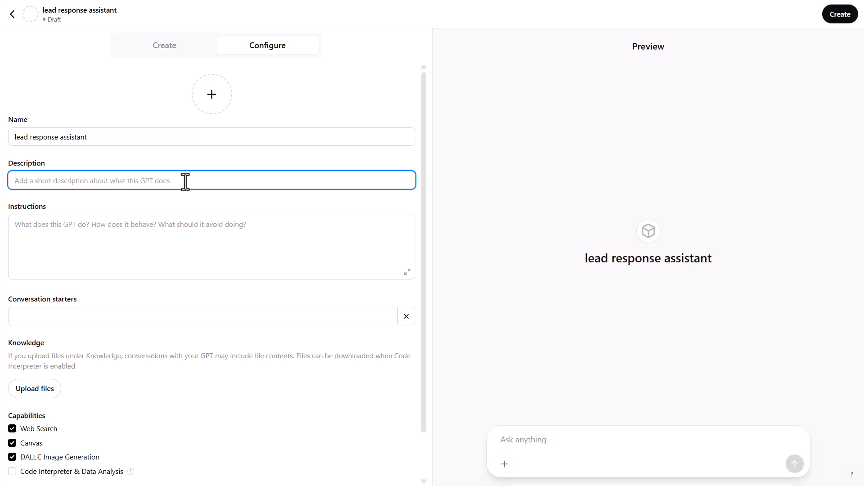
type("Email reply generator")
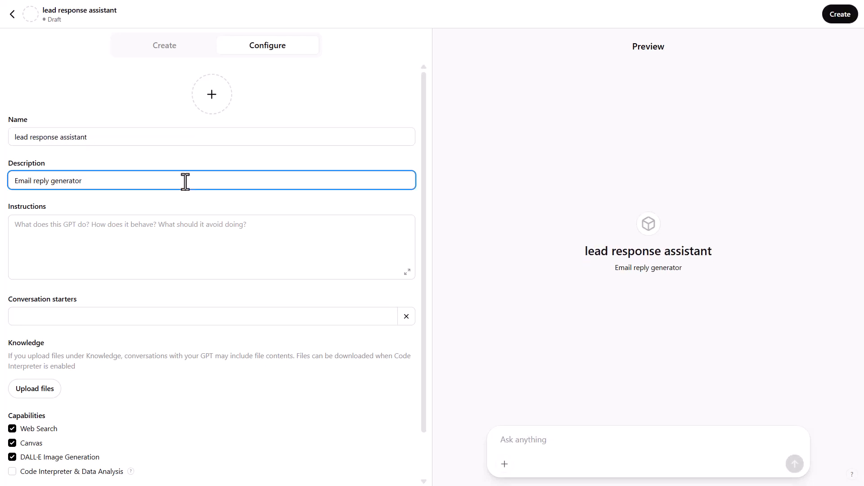
Paste the email-writing prompt as the GPT's instructions and review it in the enlarged editor.
left_click(169, 241)
key("ctrl+v")
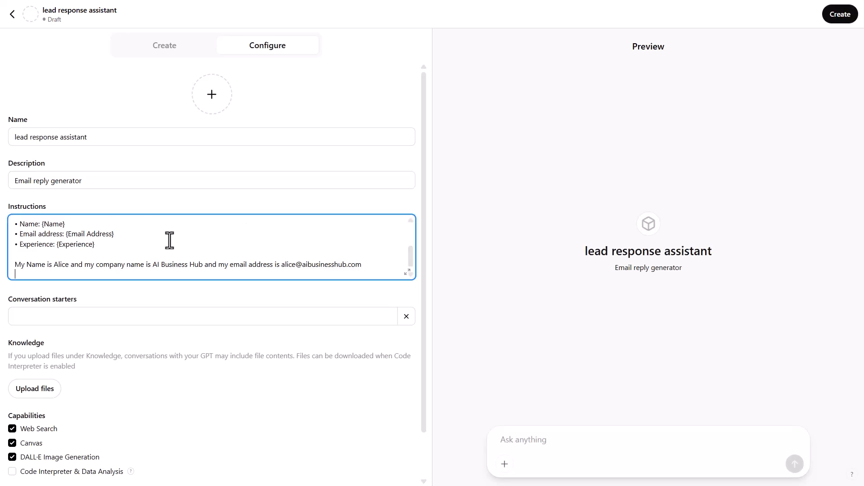
left_click(405, 274)
left_click(405, 274)
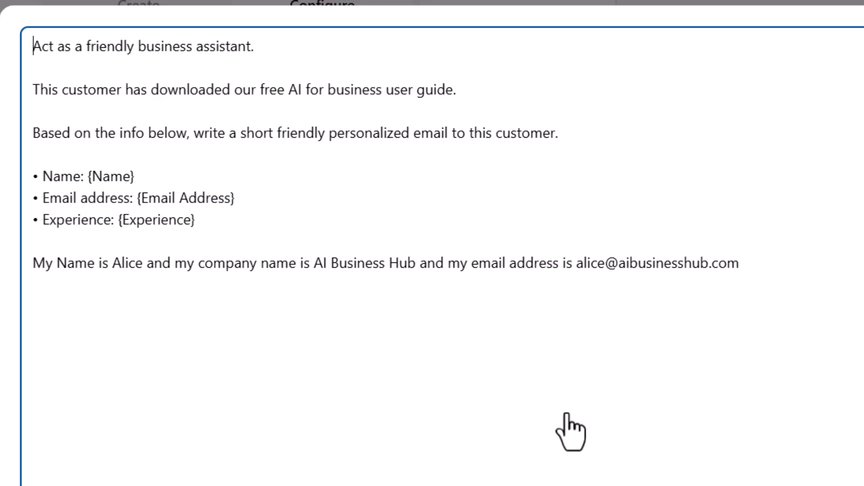
left_click(745, 423)
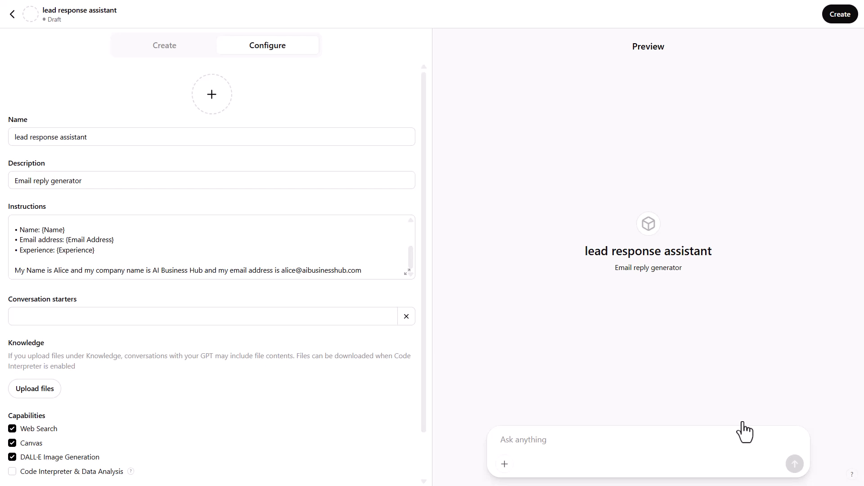
Send a first test lead's name, email and experience 'None' on separate lines in Preview.
left_click(578, 444)
type("Jon Doe")
key("shift+Return")
key("shift+Return")
type("None")
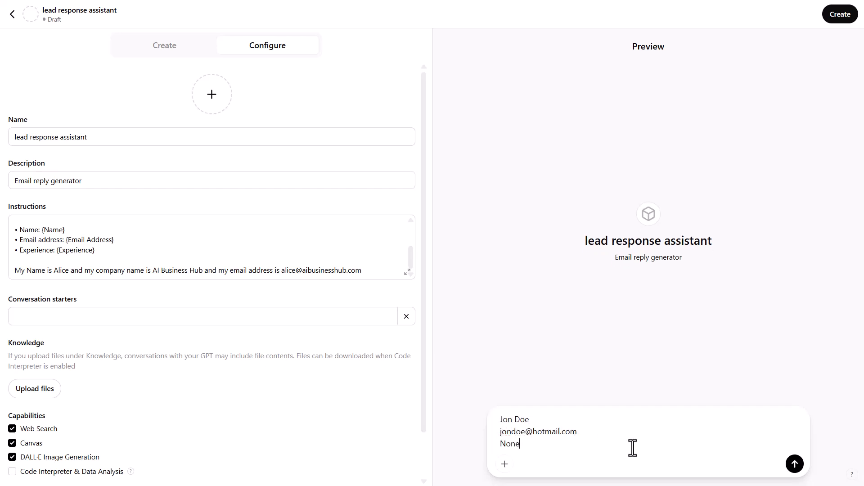
left_click(794, 464)
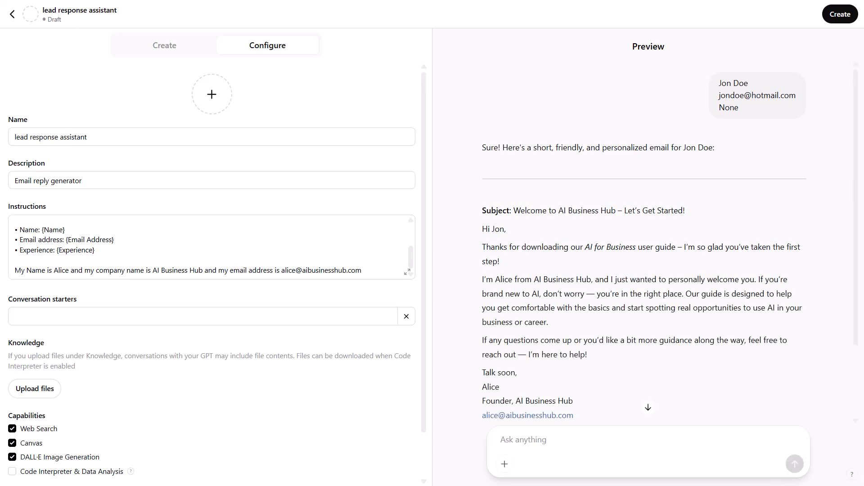
Enter a second test lead's name, email and 'Some experience' on separate lines in Preview.
type("DaphneDoe")
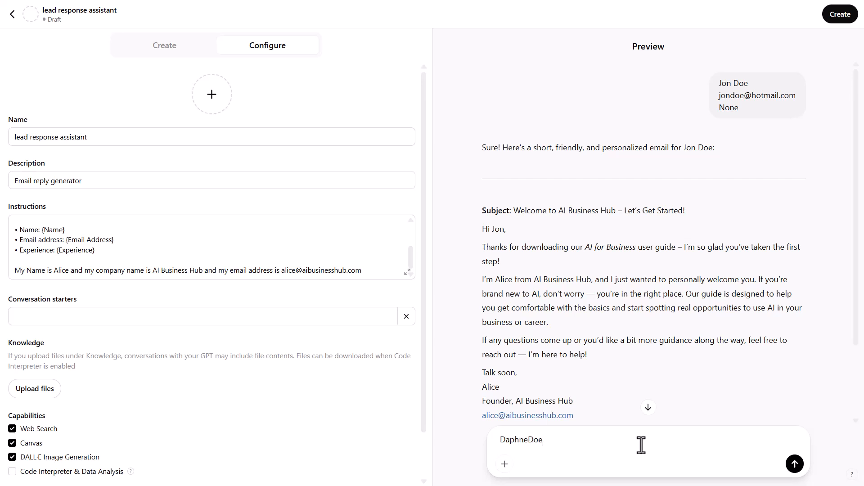
key("shift+Return")
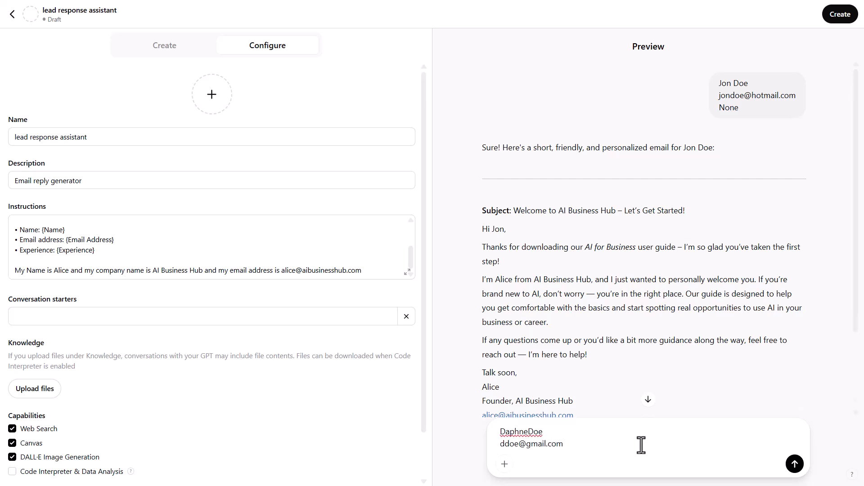
key("shift+Return")
type("Some experience")
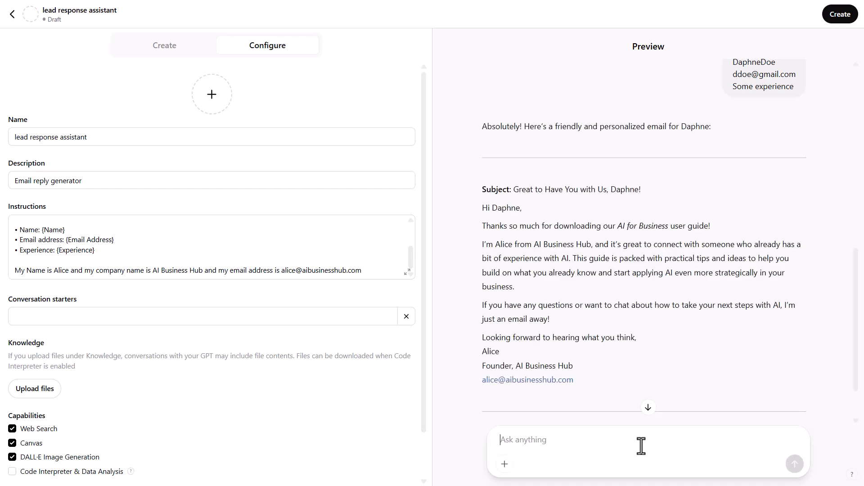
left_click(641, 446)
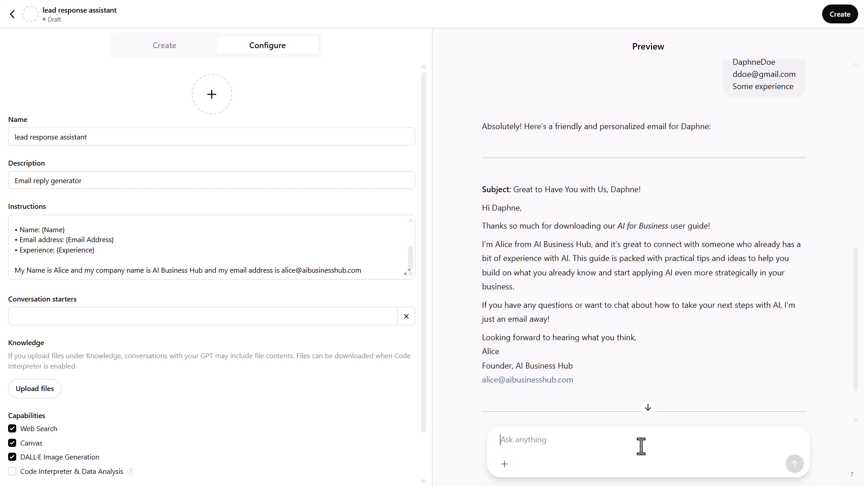